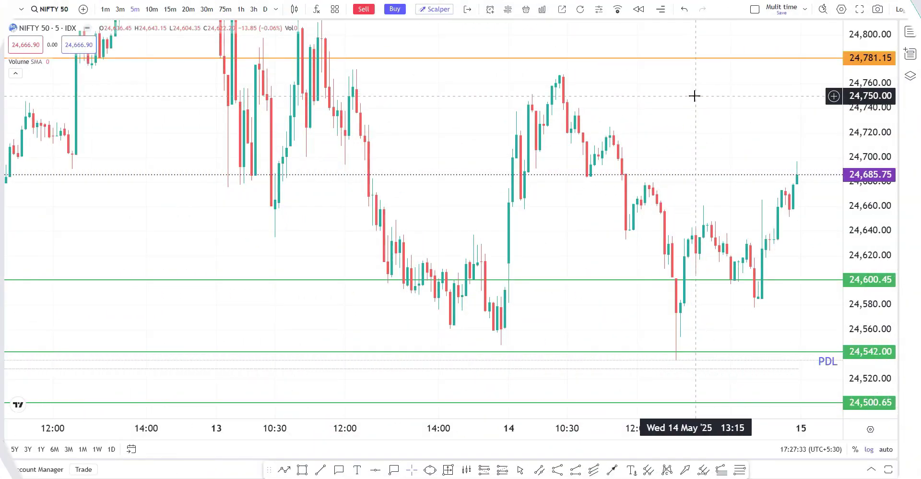
Step: Open the chart-layout dropdown for the NIFTY 50 chart
click(755, 9)
Step: Switch to a 2-chart layout and replace the right-hand SENSEX chart with NIFTY MAY FUT
click(767, 52)
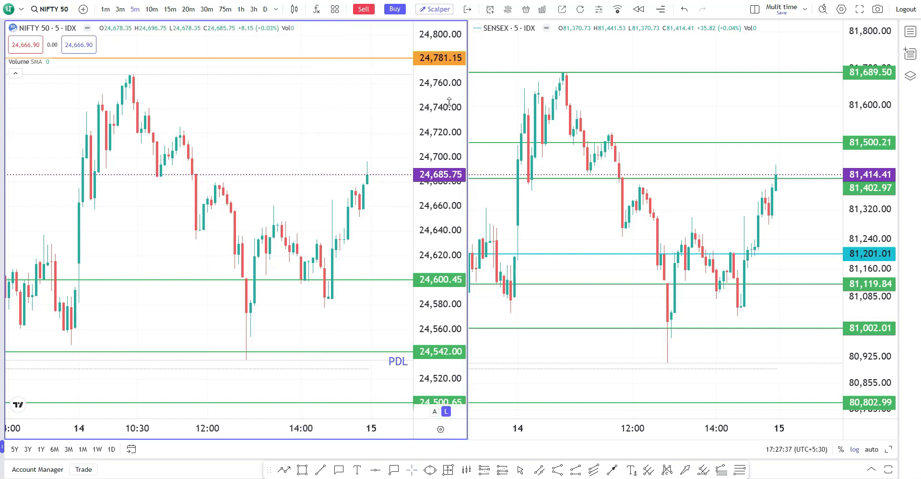
click(760, 181)
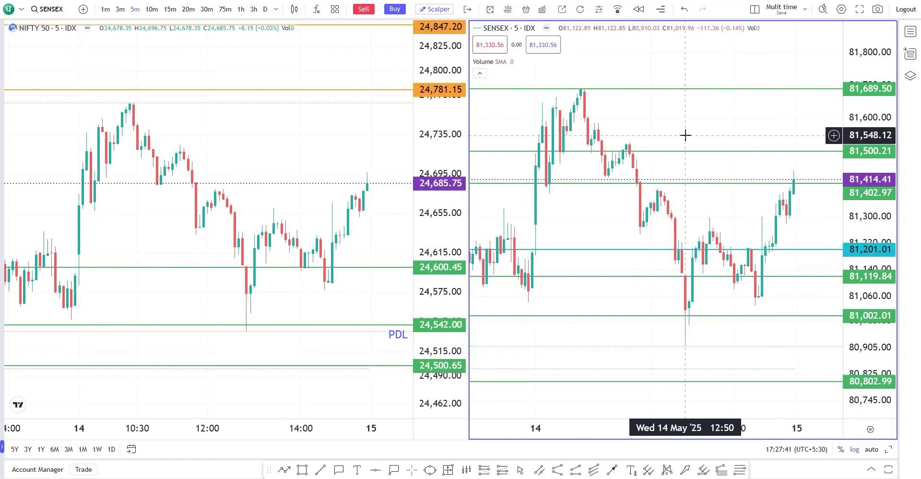
click(51, 10)
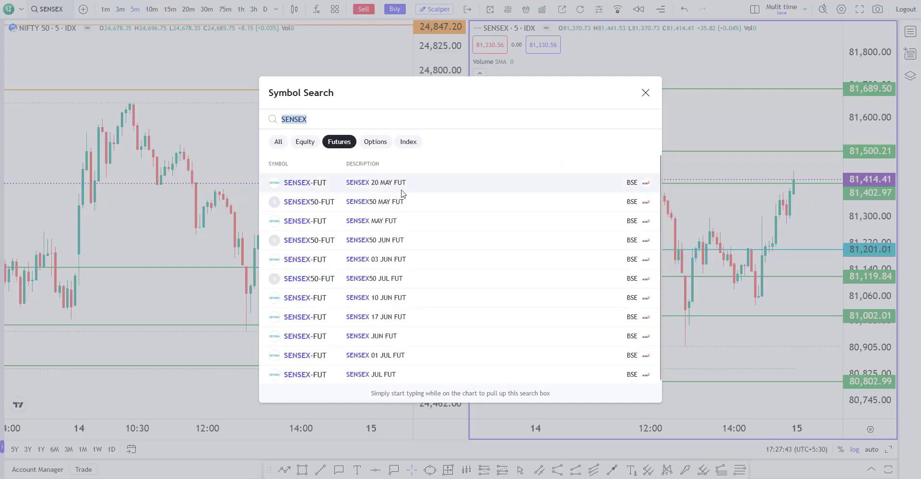
text(NIF)
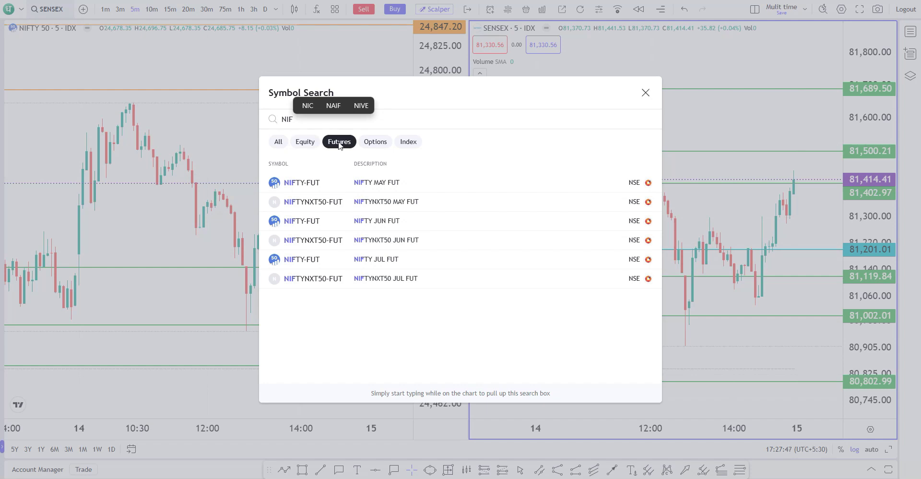
click(394, 185)
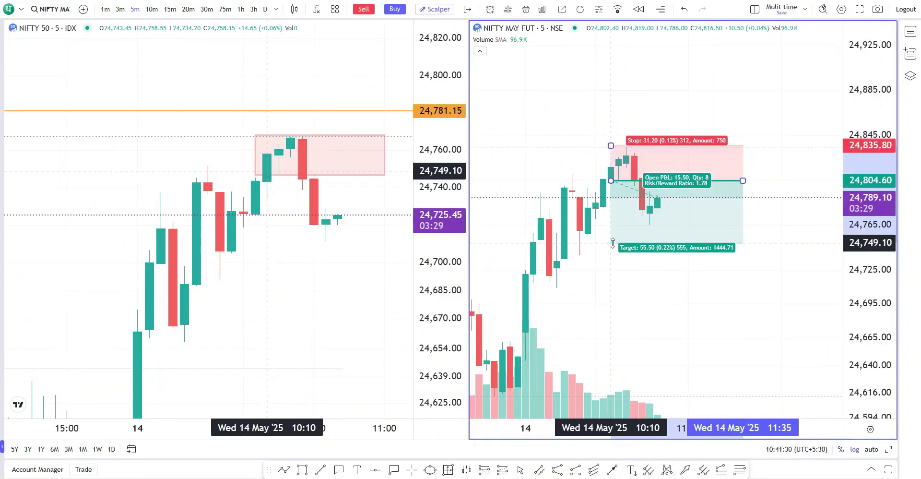
Step: Drag the position tool's target down to 24,742.30 for a 2 risk/reward, then deselect it
drag(613, 243, 612, 250)
scroll(661, 323, left, 3)
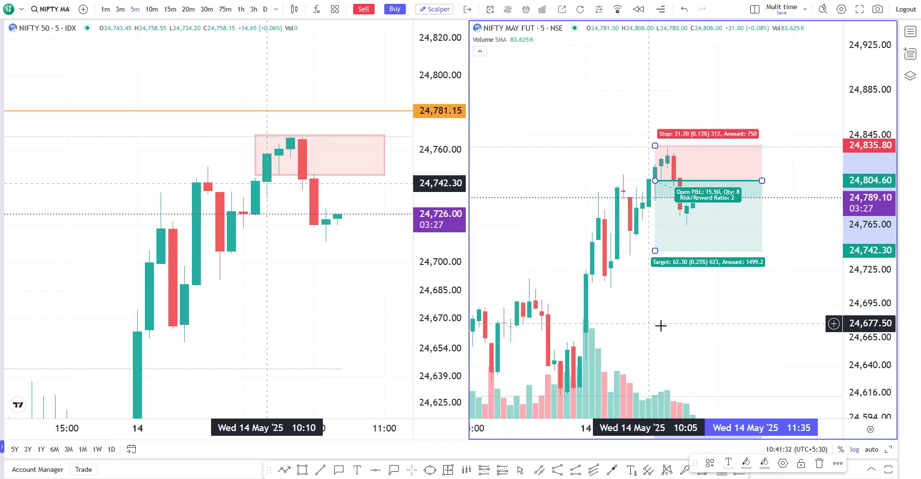
drag(861, 242, 864, 153)
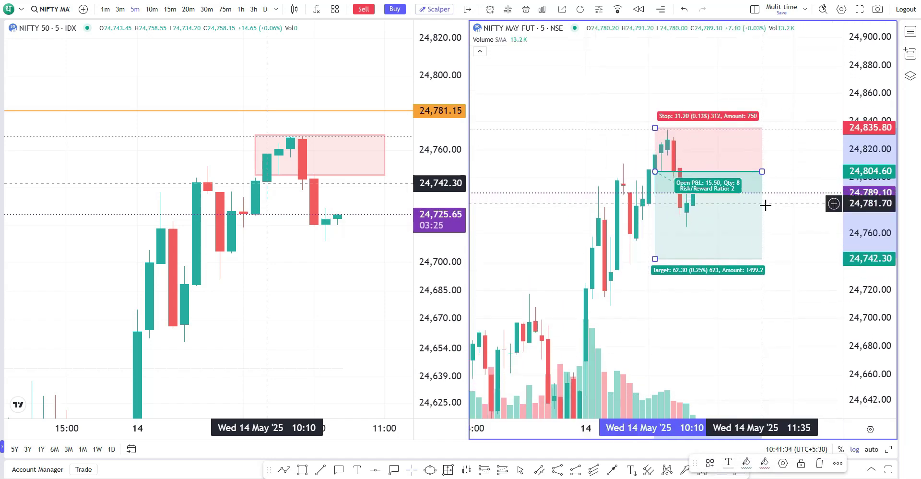
scroll(780, 210, right, 3)
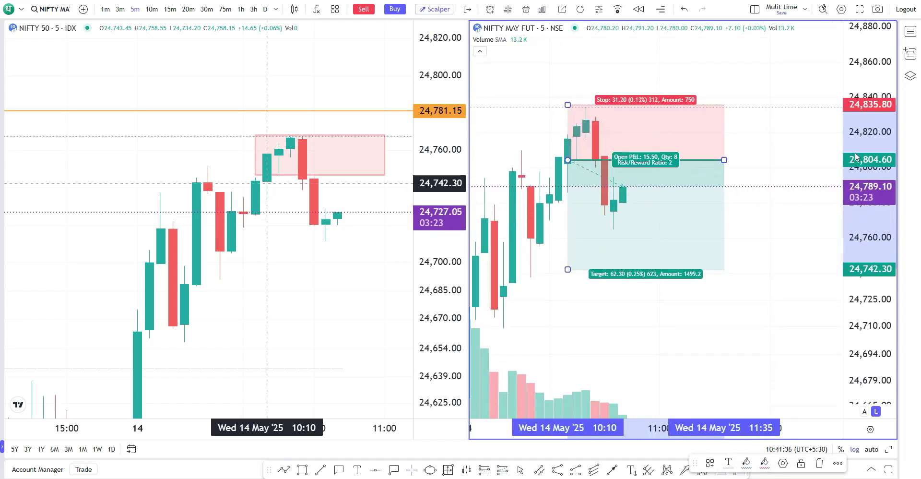
click(789, 240)
scroll(799, 263, up, 2)
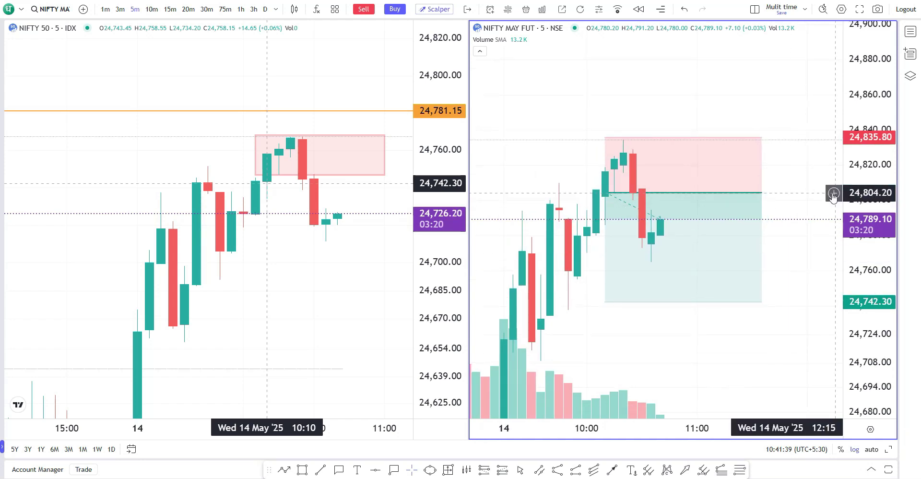
Step: Place a 75-lot sell limit at 24,804.20 with SL 24,836.10, TP 24,737.50, and align the position tool
click(833, 194)
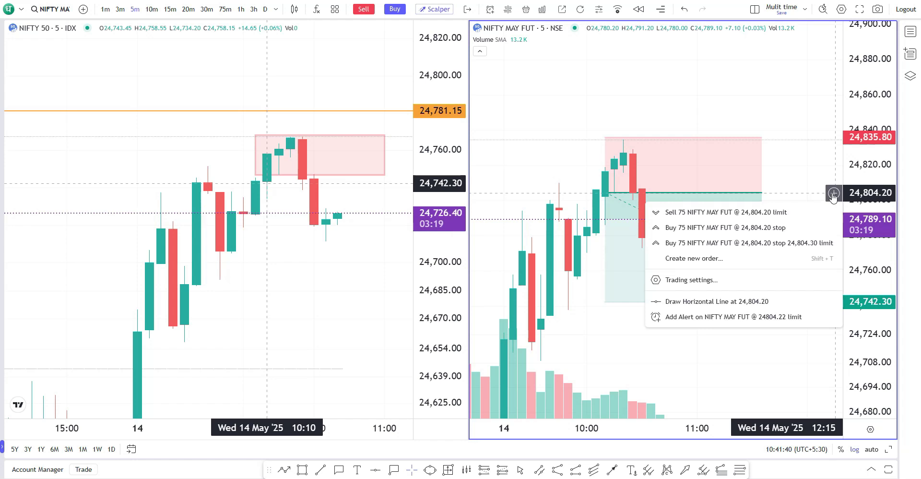
click(790, 212)
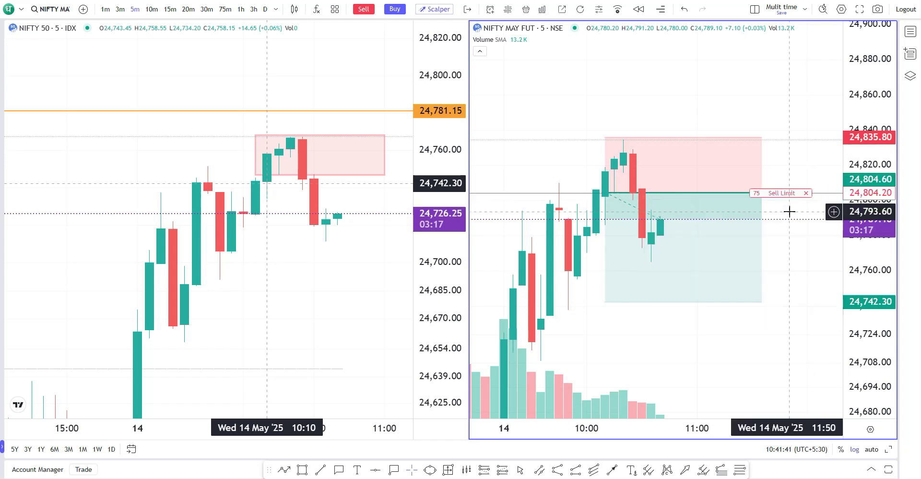
mouse_move(747, 193)
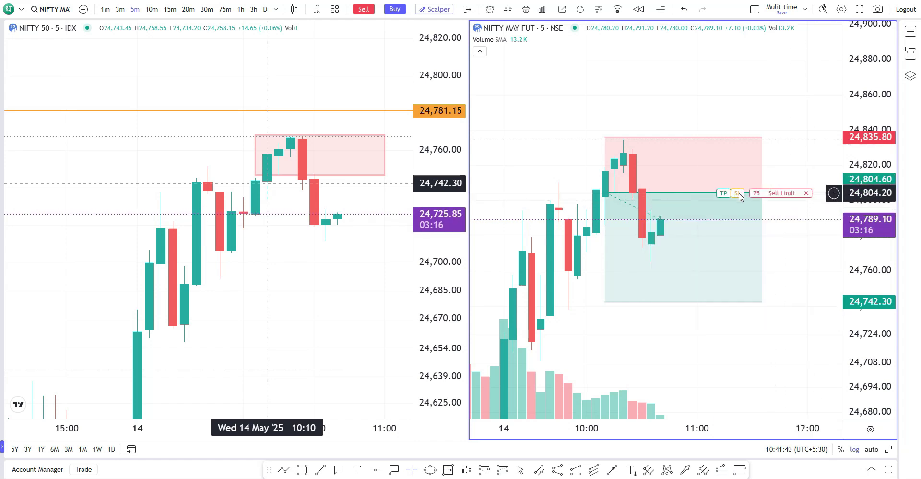
drag(738, 193, 737, 139)
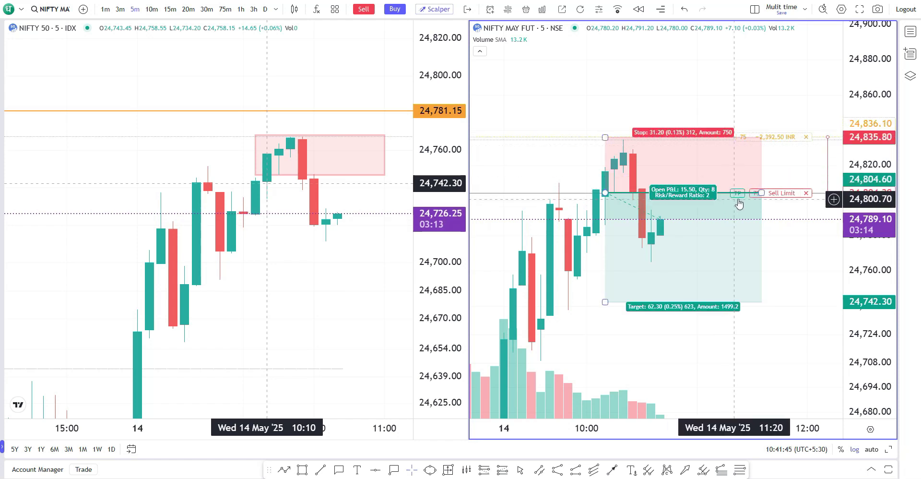
drag(737, 195, 738, 311)
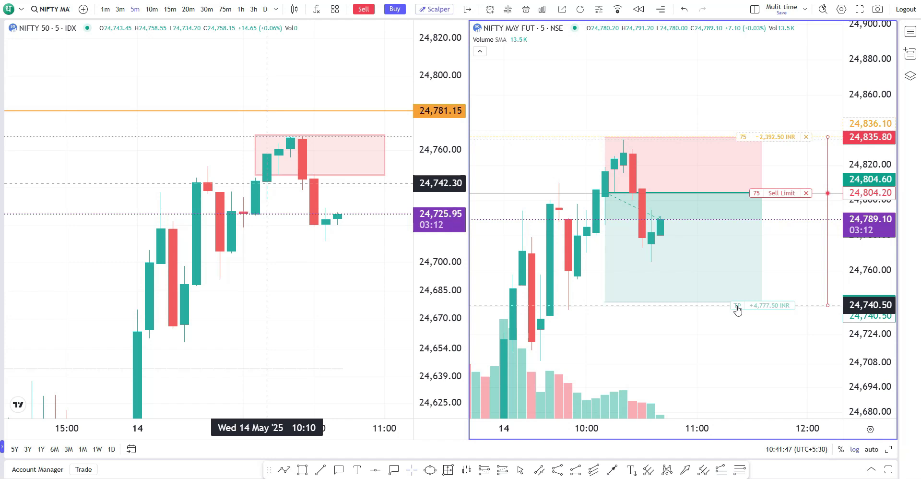
drag(738, 310, 739, 314)
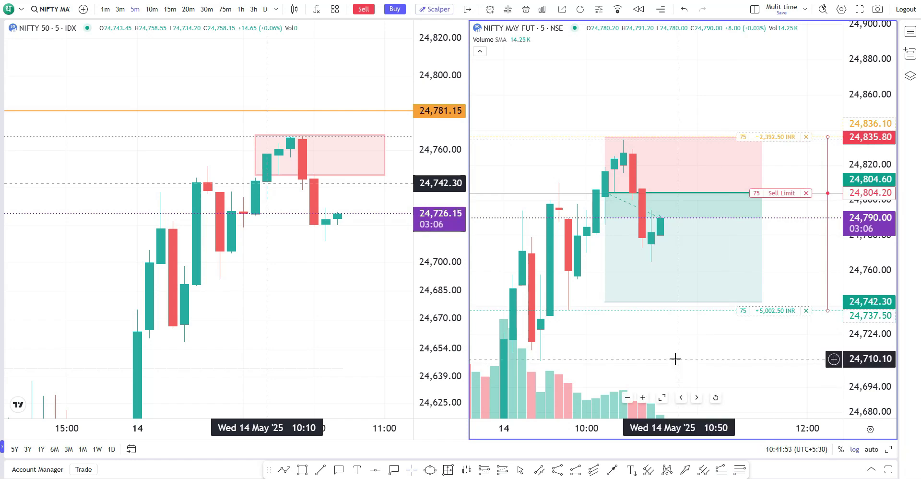
drag(606, 302, 606, 305)
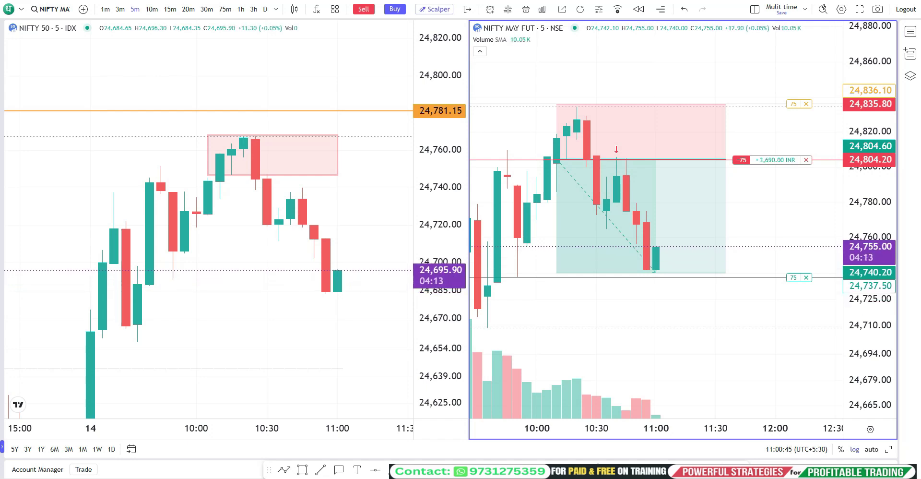
Step: Trail the NIFTY MAY FUT stop-loss down to about 24,780.80, zooming out the index chart
click(432, 346)
scroll(431, 347, down, 3)
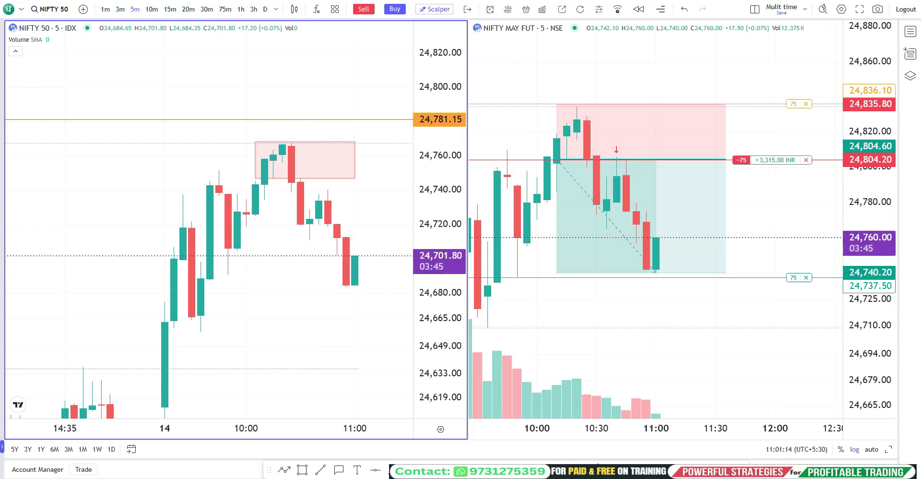
drag(793, 104, 788, 205)
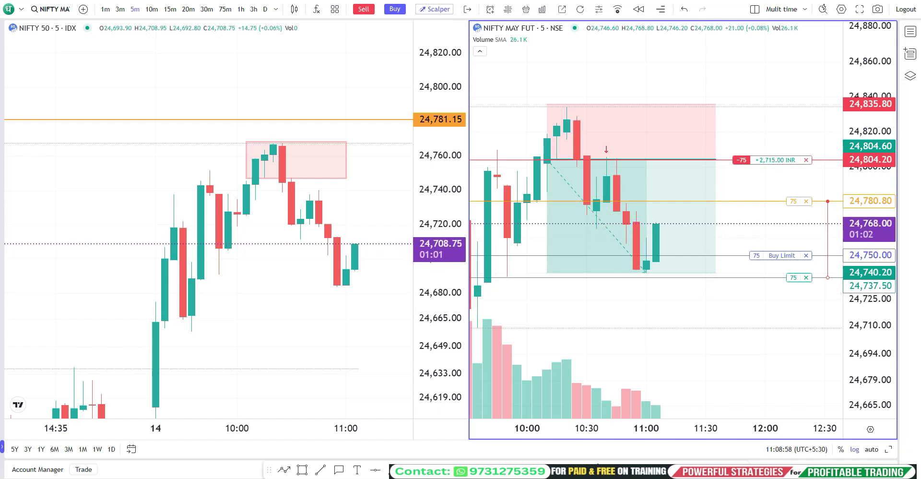
click(315, 306)
scroll(315, 306, down, 1)
Step: Cancel the leftover 75-lot take-profit at 24,737.50 and stop-loss at 24,780.80
scroll(315, 306, up, 1)
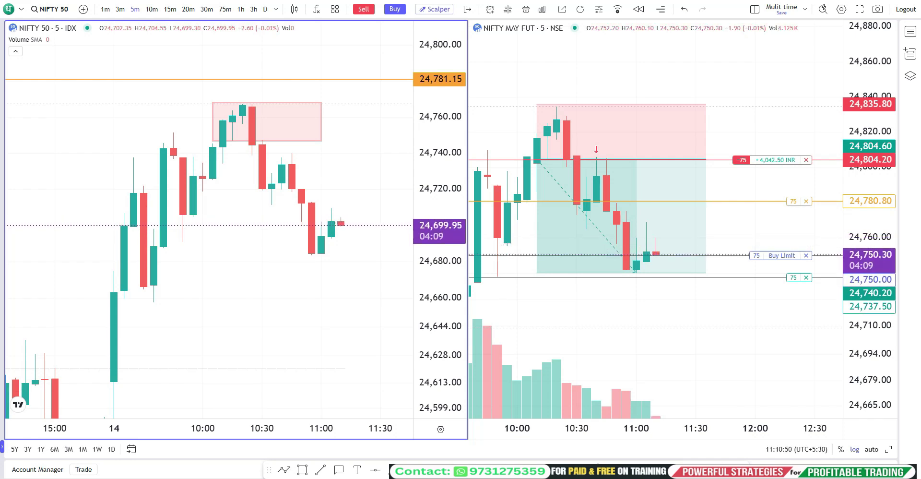
click(806, 278)
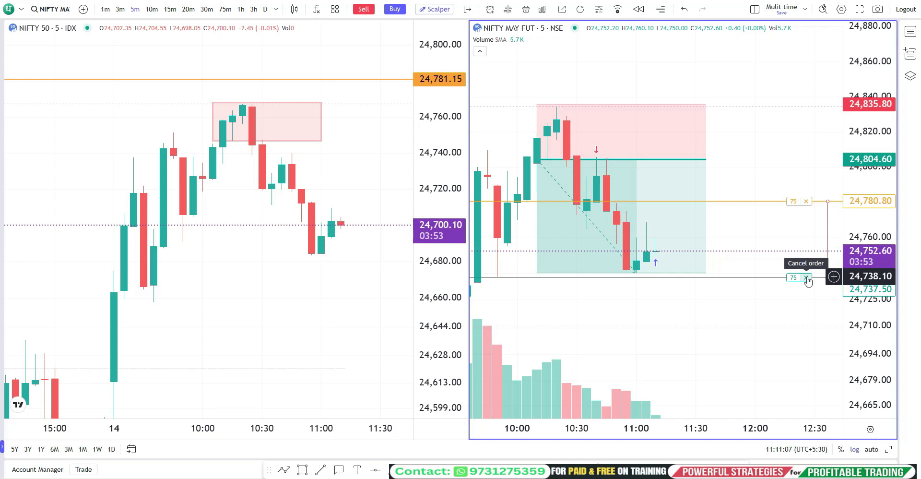
click(807, 278)
click(806, 201)
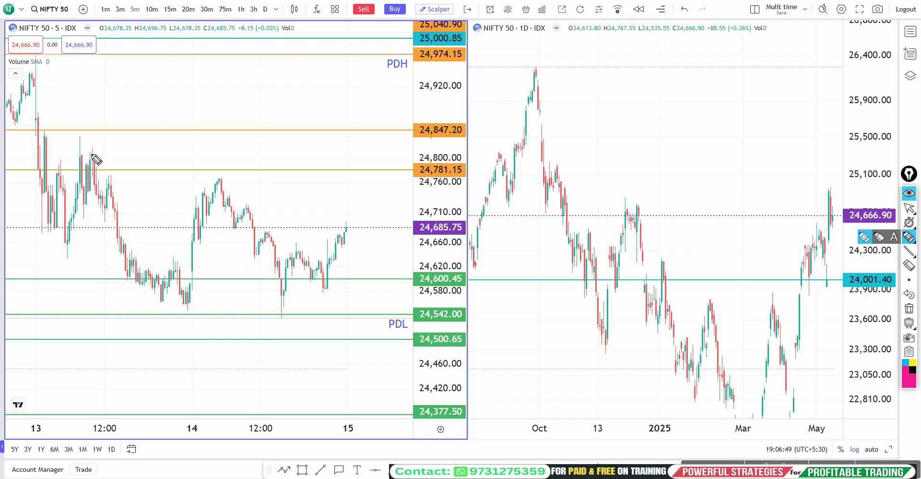
Step: Circle the 24,781 resistance zone on the 5-minute chart and mark the May rally on the daily chart
click(92, 188)
mouse_move(92, 188)
mouse_down()
mouse_move(251, 190)
mouse_move(255, 152)
mouse_move(95, 174)
mouse_up()
drag(816, 292, 818, 209)
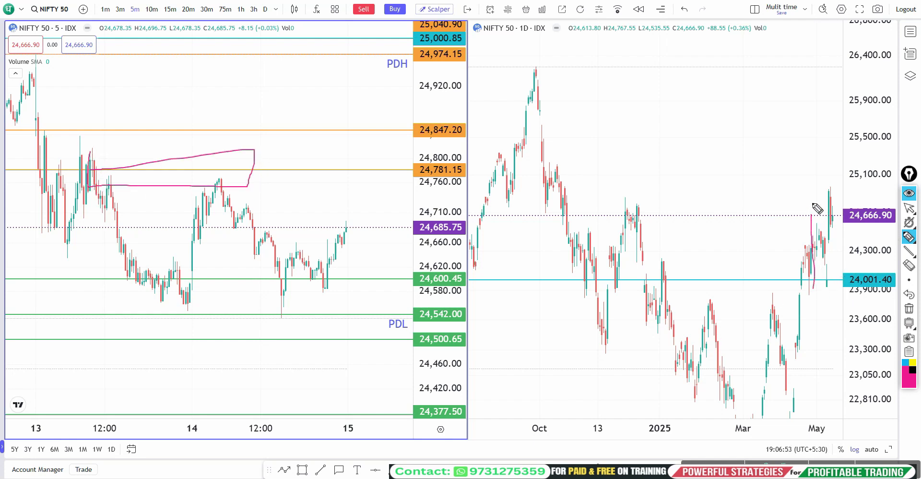
Step: Mark the 13th's selloff candles, circle the 14th's rejection candles, and add strokes pointing at them
mouse_move(33, 133)
mouse_down()
mouse_move(66, 163)
mouse_move(81, 143)
mouse_up()
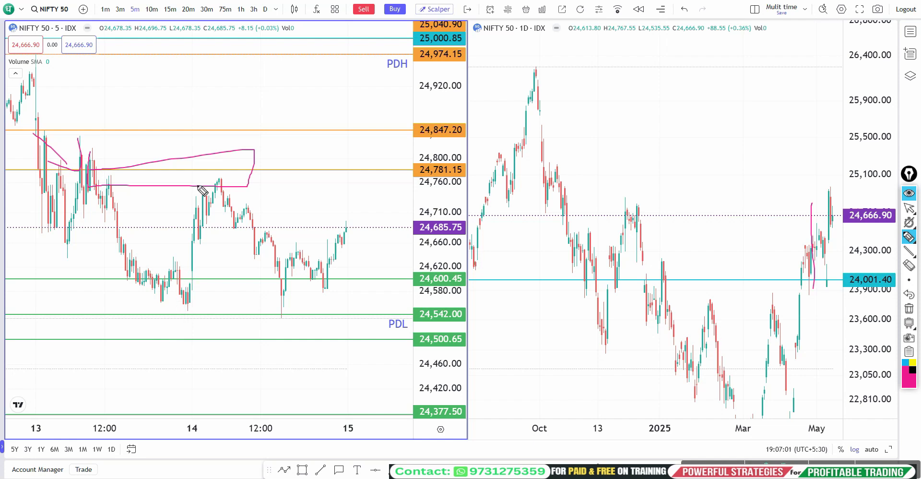
mouse_move(223, 178)
mouse_down()
mouse_move(219, 202)
mouse_move(231, 209)
mouse_move(234, 175)
mouse_up()
mouse_move(204, 225)
mouse_down()
mouse_move(214, 179)
mouse_move(225, 178)
mouse_move(224, 207)
mouse_move(231, 161)
mouse_move(217, 175)
mouse_move(238, 177)
mouse_up()
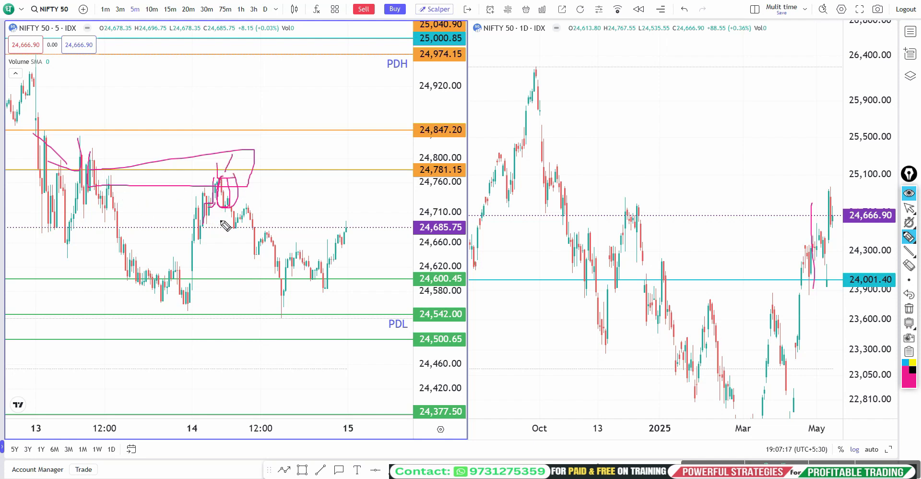
mouse_move(215, 216)
mouse_down()
mouse_move(234, 199)
mouse_move(234, 232)
mouse_move(245, 232)
mouse_move(232, 228)
mouse_up()
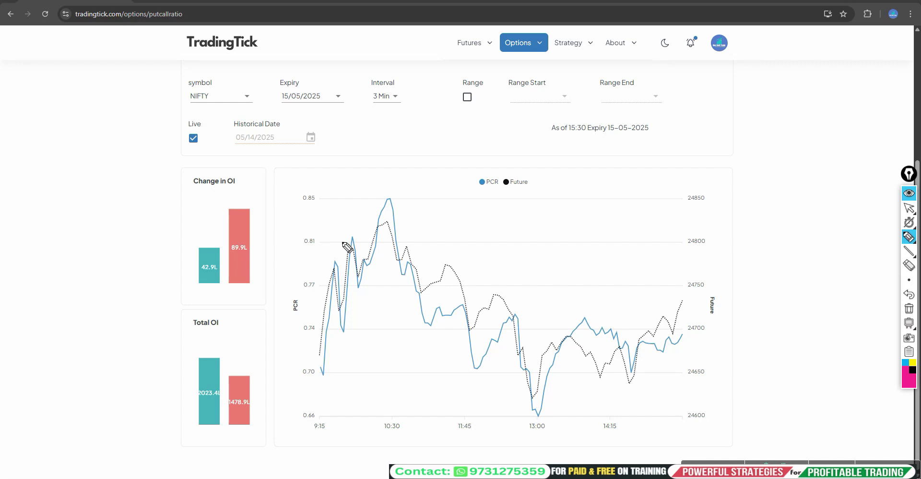
Step: Draw a magenta arrow pointing at the PCR peak near 10:30
mouse_move(419, 175)
mouse_down()
mouse_move(393, 191)
mouse_move(405, 192)
mouse_move(403, 212)
mouse_move(414, 212)
mouse_move(390, 211)
mouse_move(396, 274)
mouse_move(397, 201)
mouse_move(388, 190)
mouse_up()
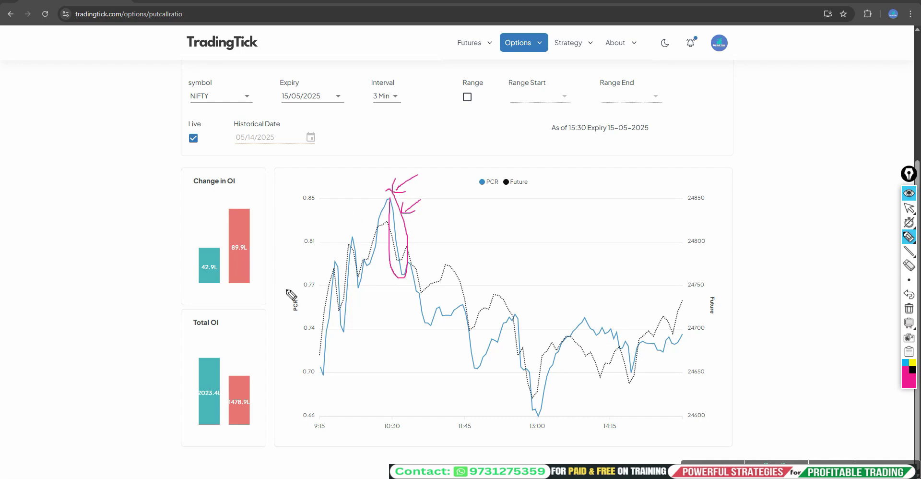